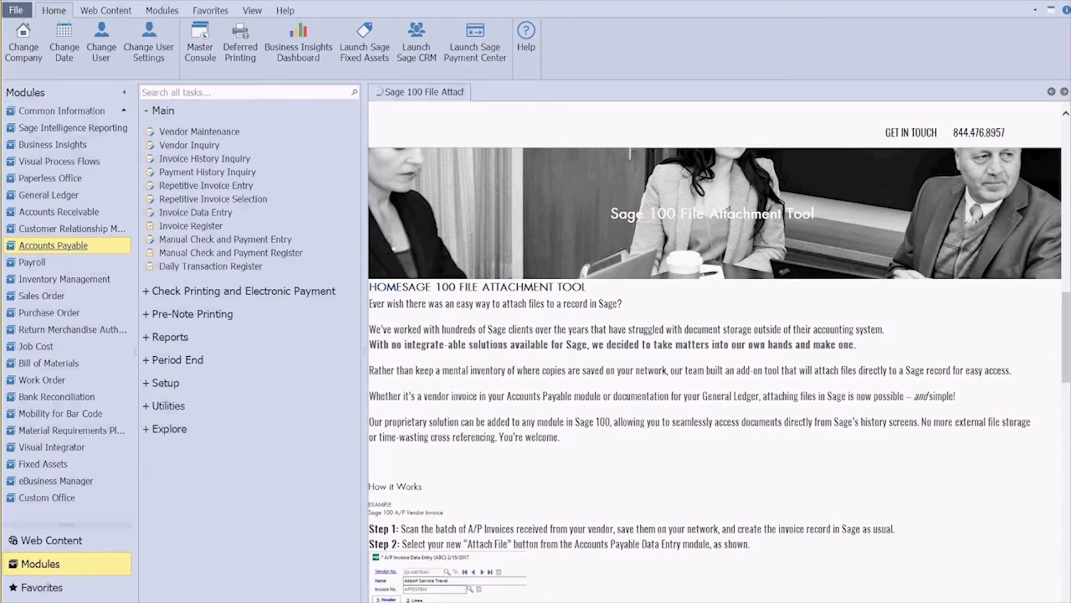
- Start invoice 8794365 for vendor Airway Property (01-AIRWAY) in Invoice Data Entry
{"action": "left_click", "coordinate": [201, 215]}
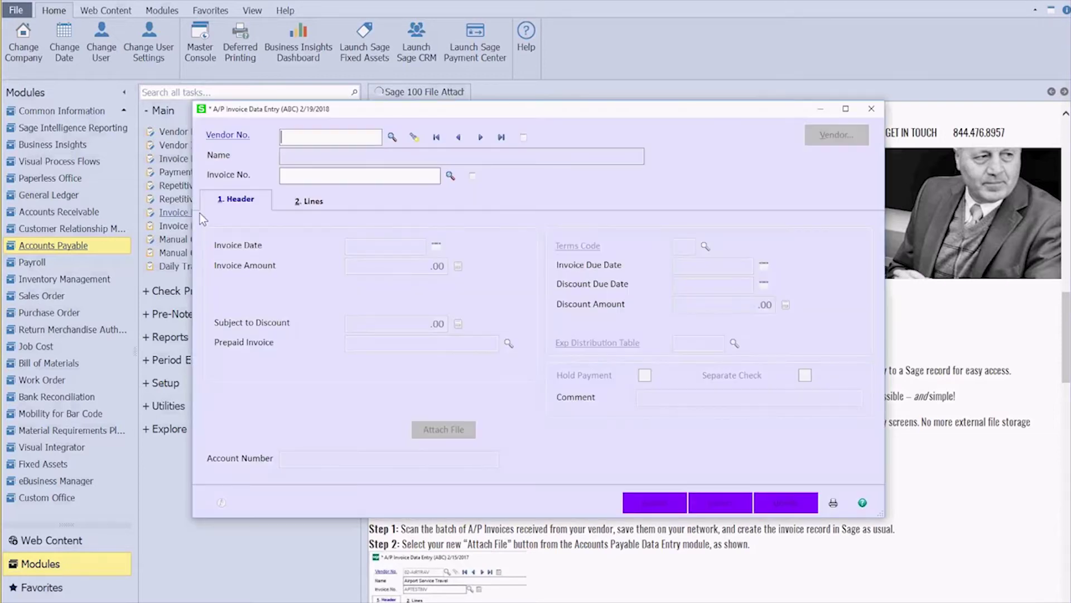
{"action": "left_click", "coordinate": [393, 137]}
{"action": "double_click", "coordinate": [284, 177]}
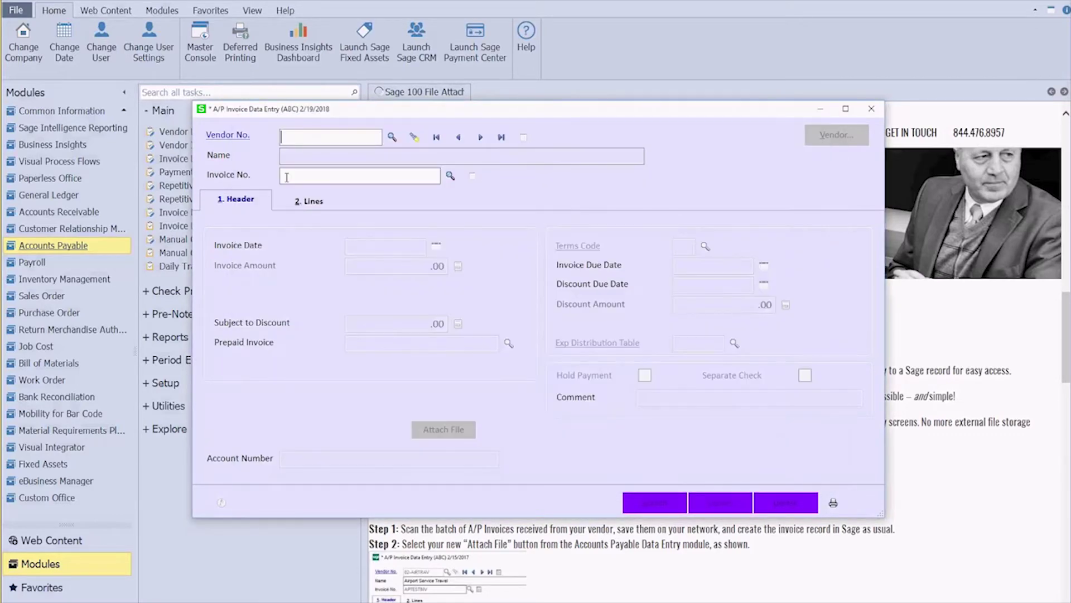
{"action": "type", "text": "8794365"}
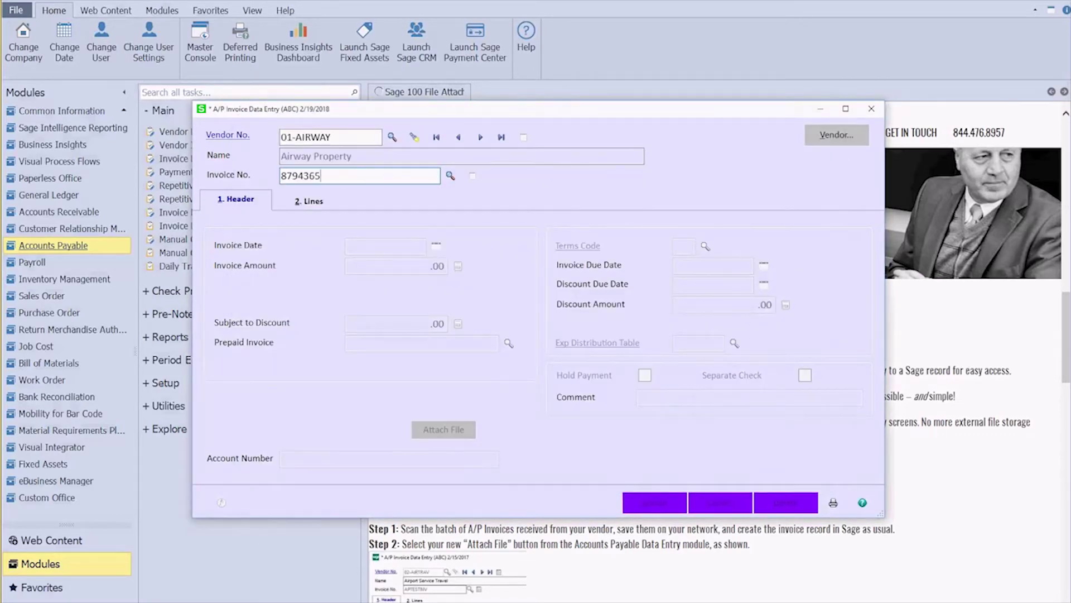
{"action": "key", "text": "Tab"}
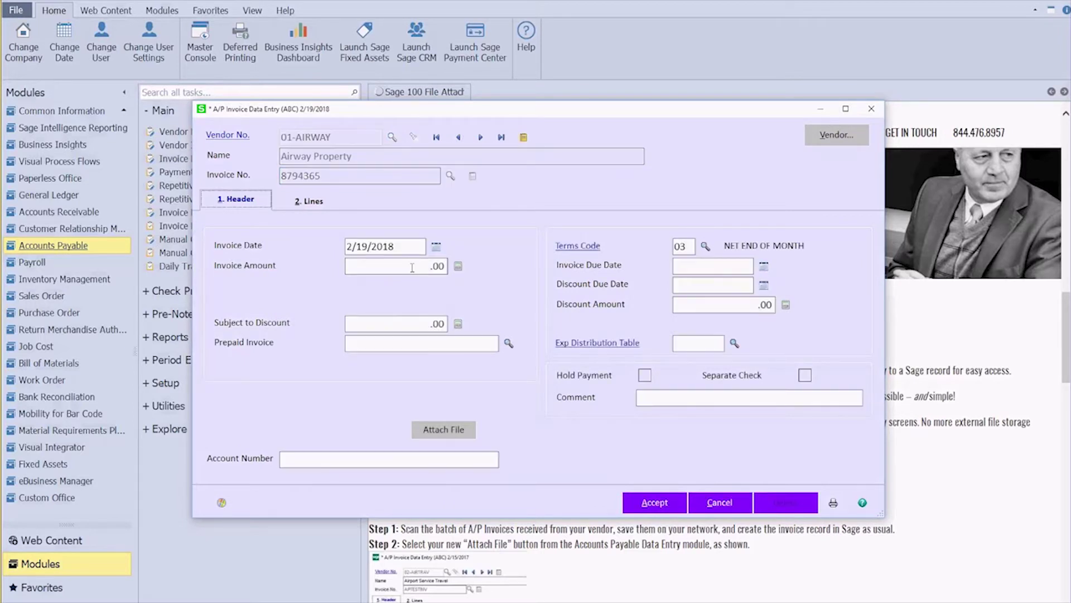
- Enter a 1,500.00 invoice amount and begin attaching a file to the invoice
{"action": "left_click", "coordinate": [413, 267]}
{"action": "type", "text": "1500"}
{"action": "key", "text": "Tab"}
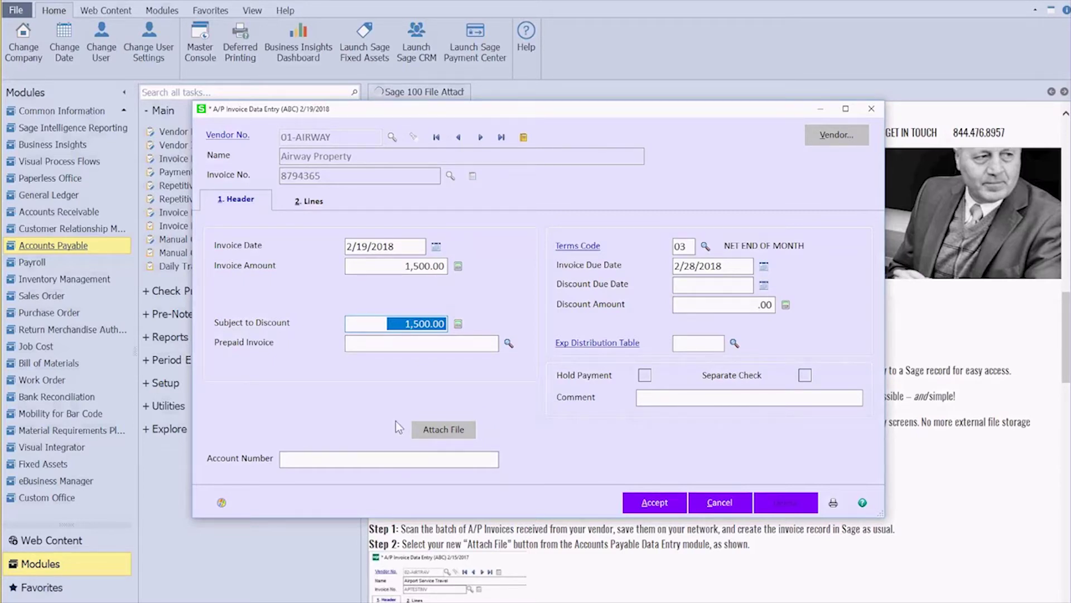
{"action": "left_click", "coordinate": [446, 436]}
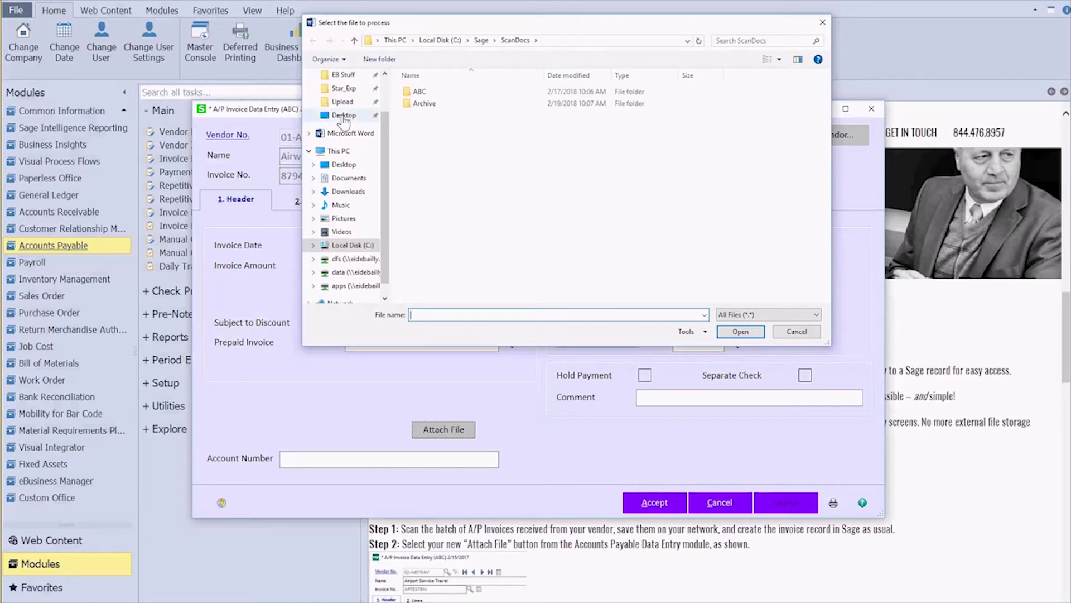
- Attach ENHANCEMENT File Attachment Tool.pdf from the Desktop to the invoice
{"action": "left_click", "coordinate": [344, 116]}
{"action": "left_click", "coordinate": [524, 91]}
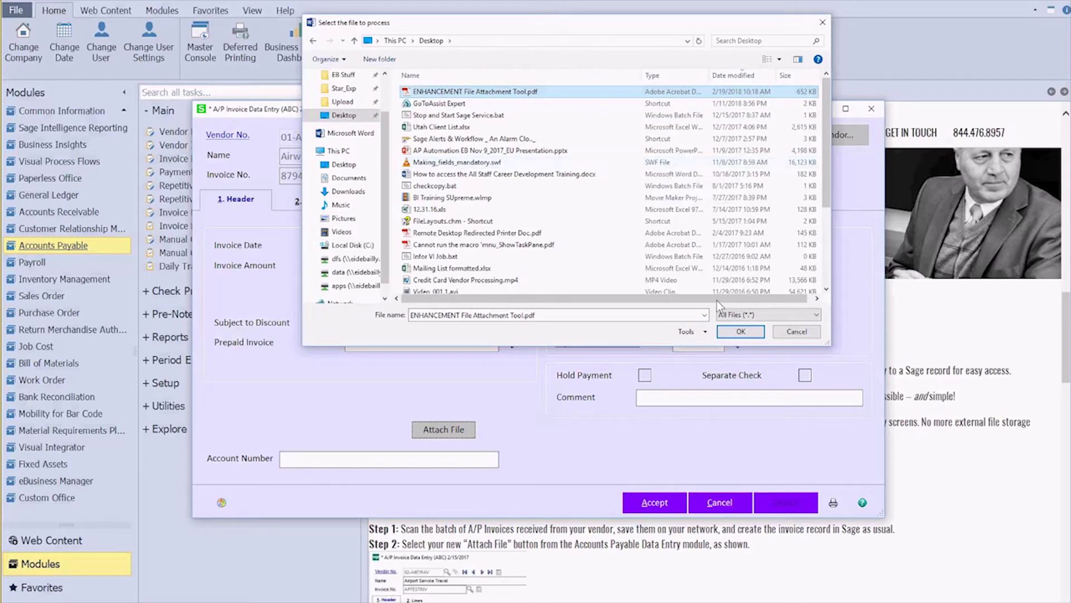
{"action": "left_click", "coordinate": [741, 331]}
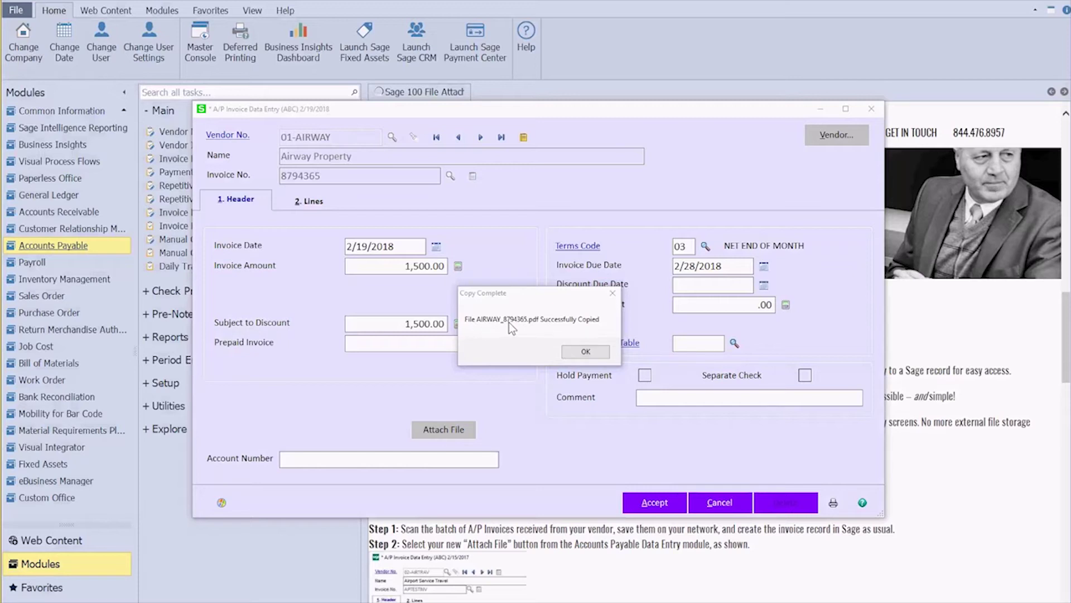
- Review the G/L distribution lines, accept the Airway Property invoice and leave data entry
{"action": "left_click", "coordinate": [586, 352]}
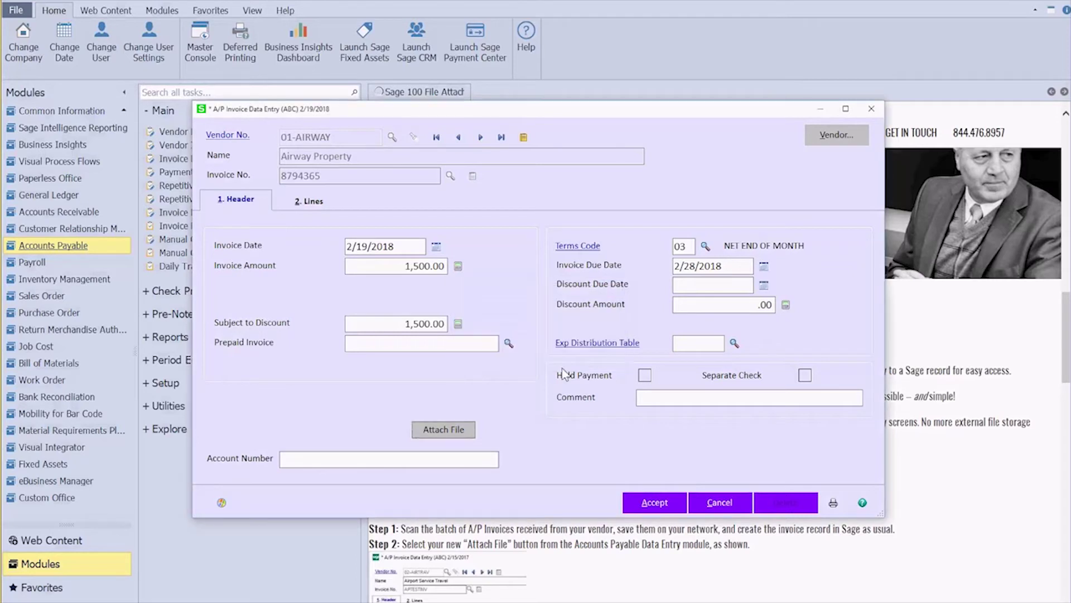
{"action": "left_click", "coordinate": [307, 206]}
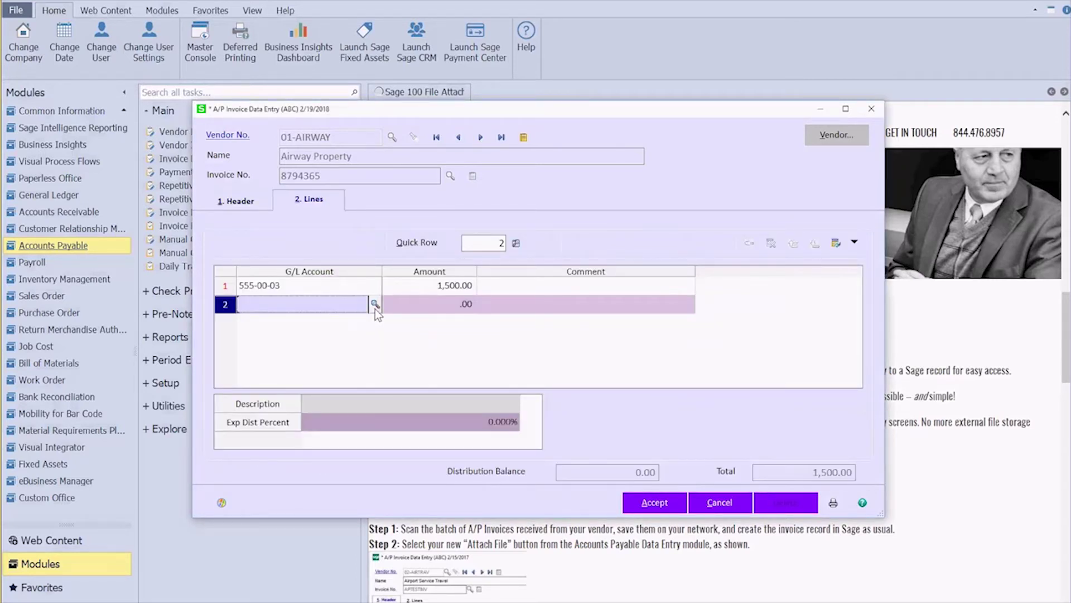
{"action": "left_click", "coordinate": [654, 502]}
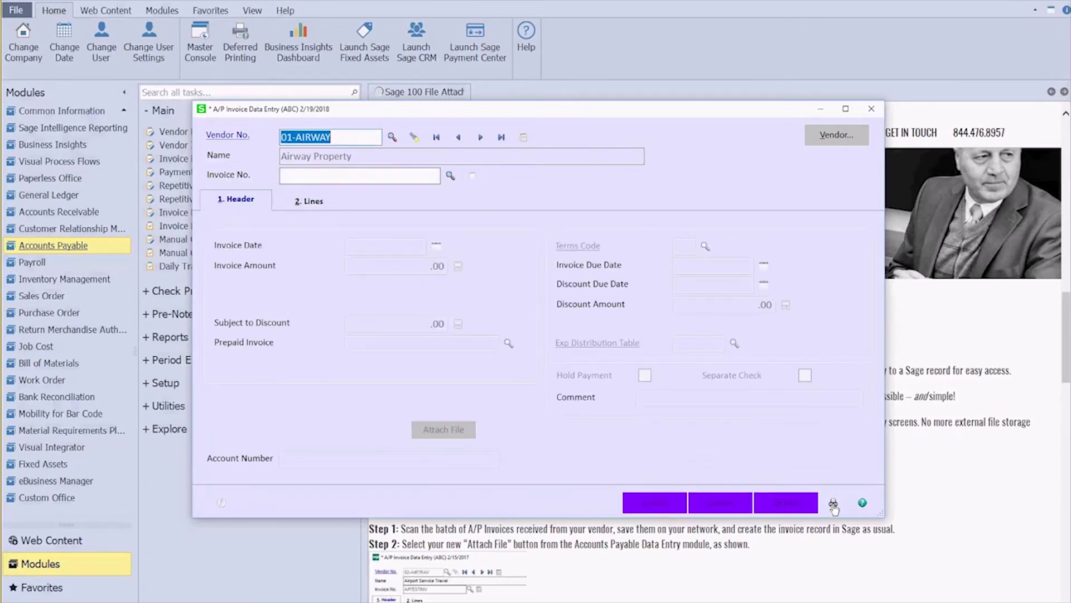
{"action": "key", "text": "Escape"}
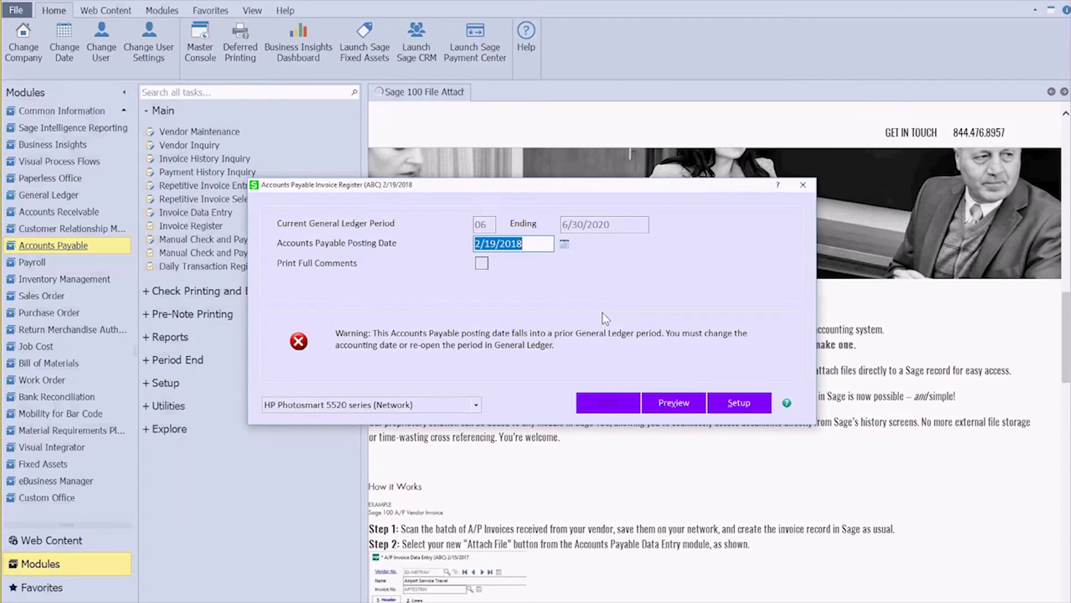
- Post the invoice register dated 6/30/2020 after previewing its reports, skipping the daily transaction register
{"action": "type", "text": "6/30/2020"}
{"action": "key", "text": "Tab"}
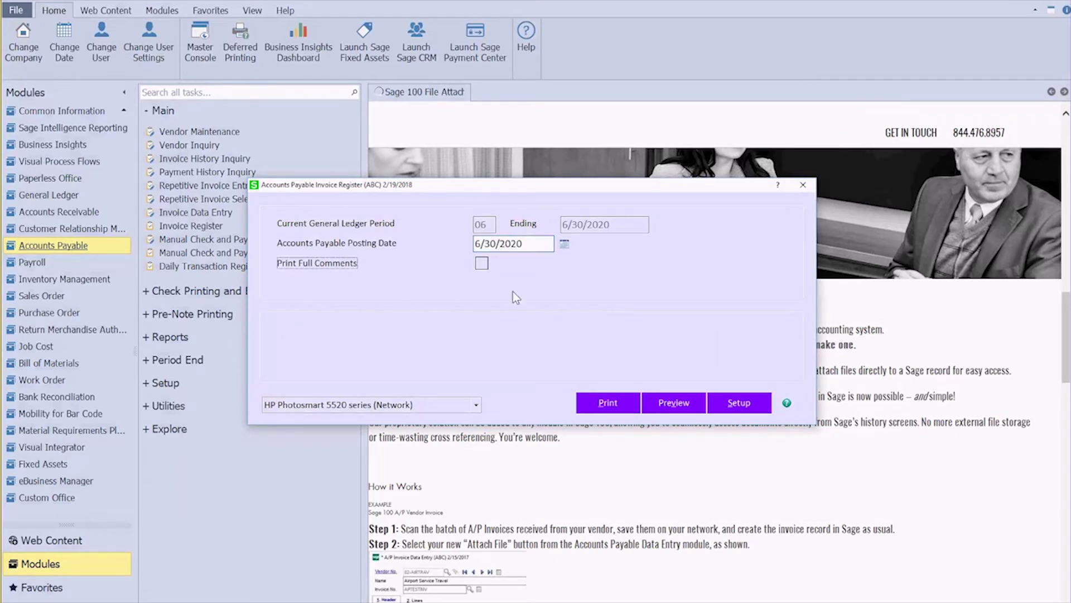
{"action": "left_click", "coordinate": [647, 409]}
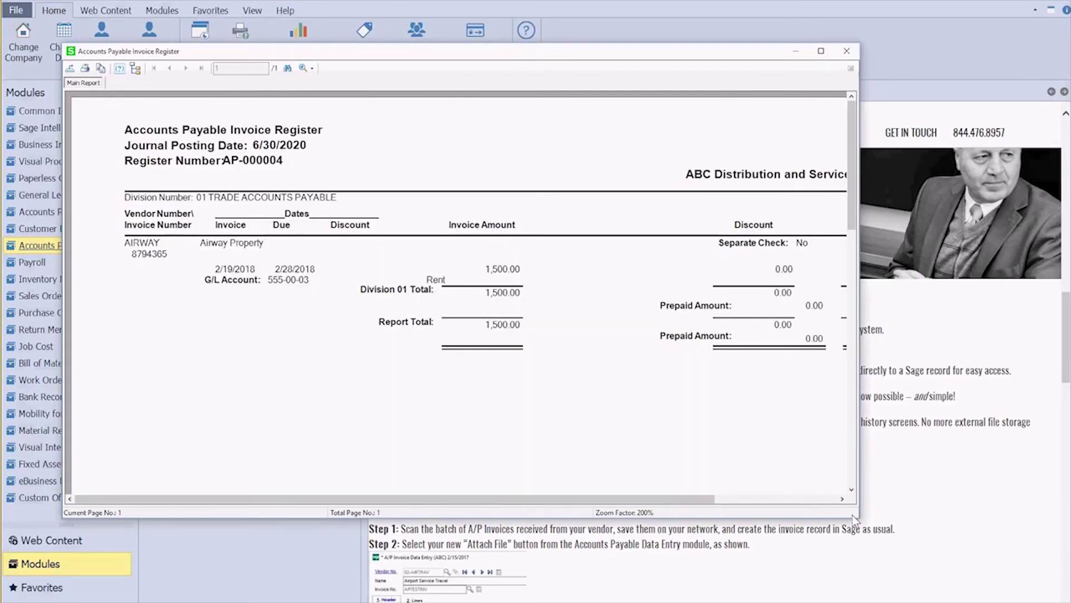
{"action": "left_click", "coordinate": [846, 50]}
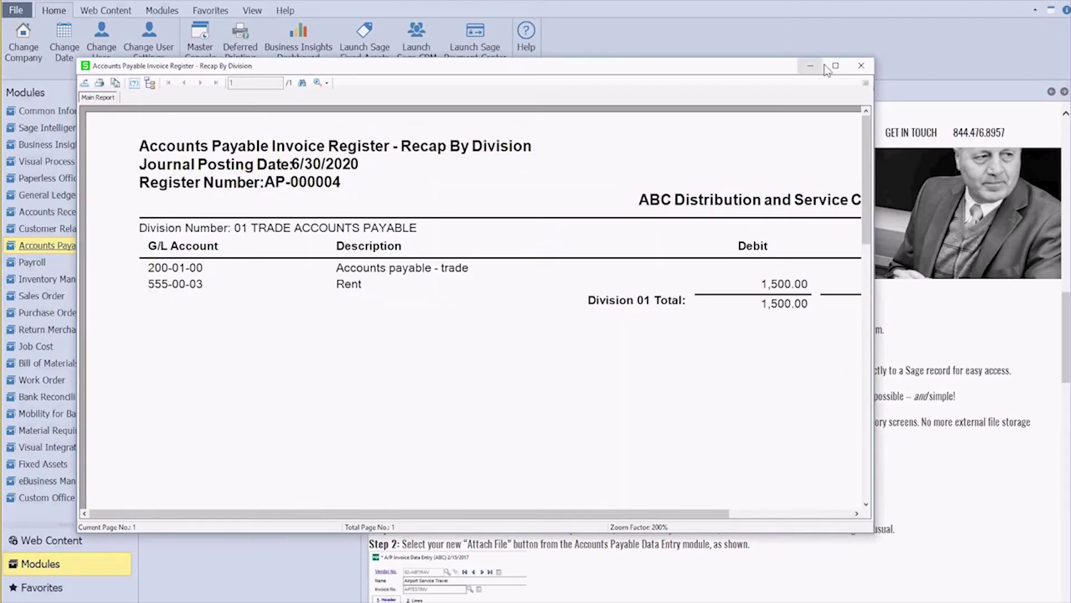
{"action": "left_click", "coordinate": [861, 66]}
{"action": "left_click", "coordinate": [495, 225]}
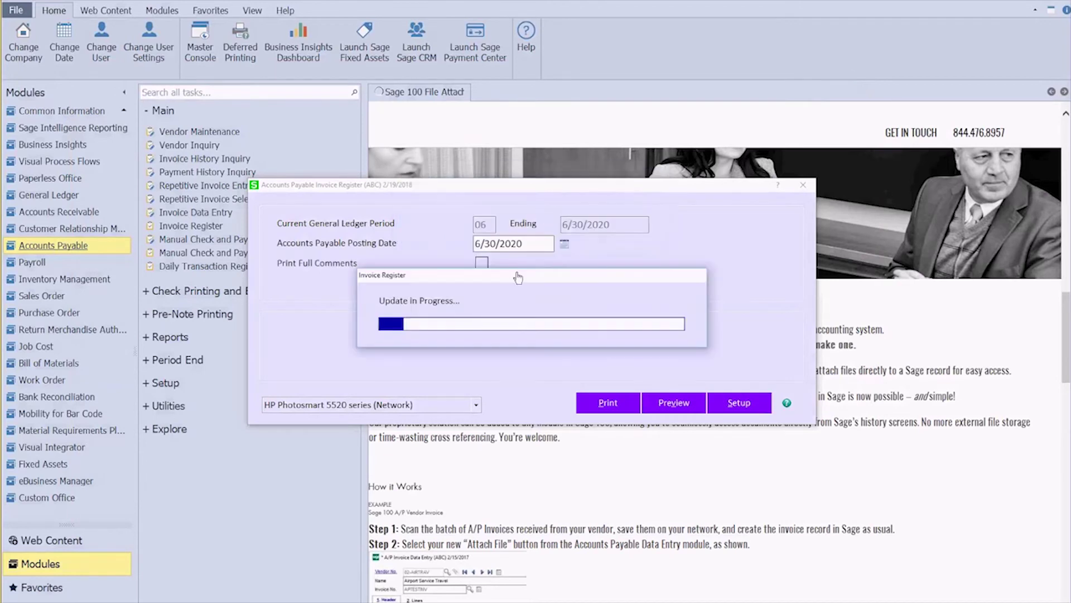
{"action": "left_click", "coordinate": [565, 229]}
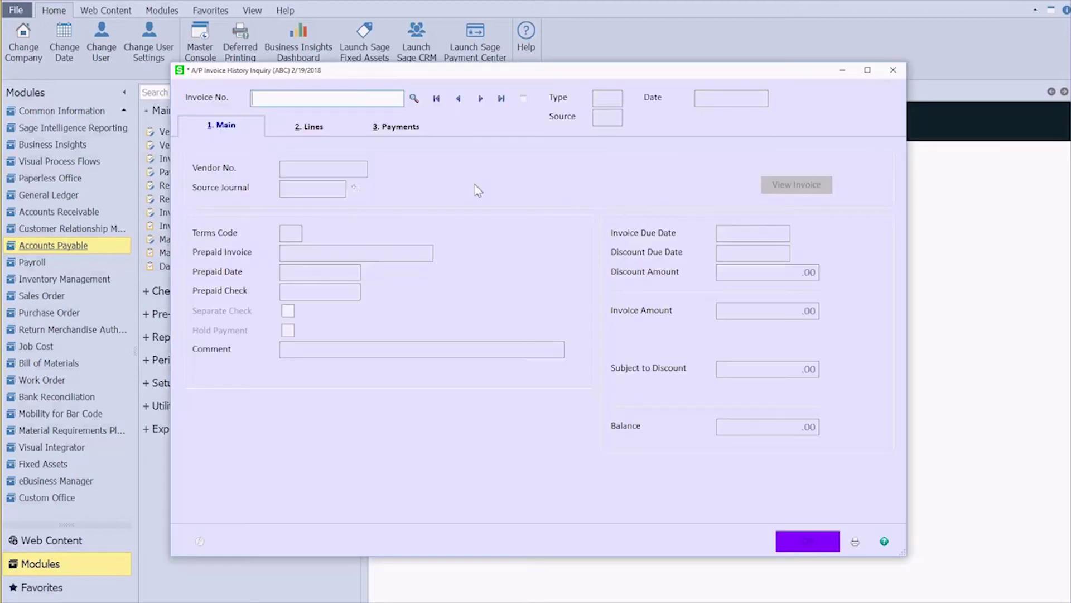
- Load invoice 8794365 into history inquiry from the date-sorted list and view its attachment
{"action": "left_click", "coordinate": [416, 100]}
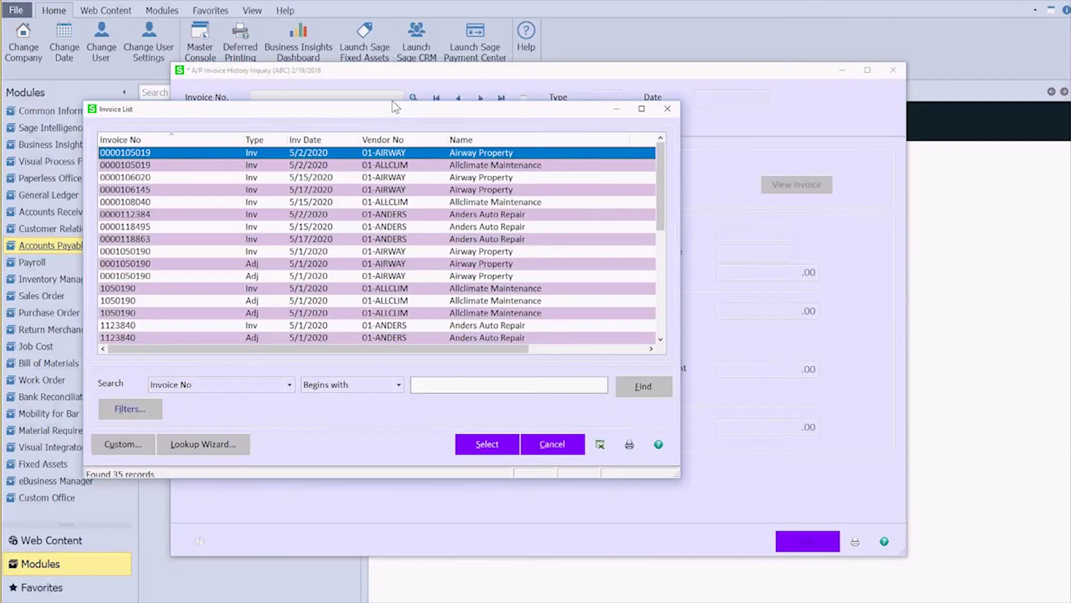
{"action": "left_click", "coordinate": [304, 140]}
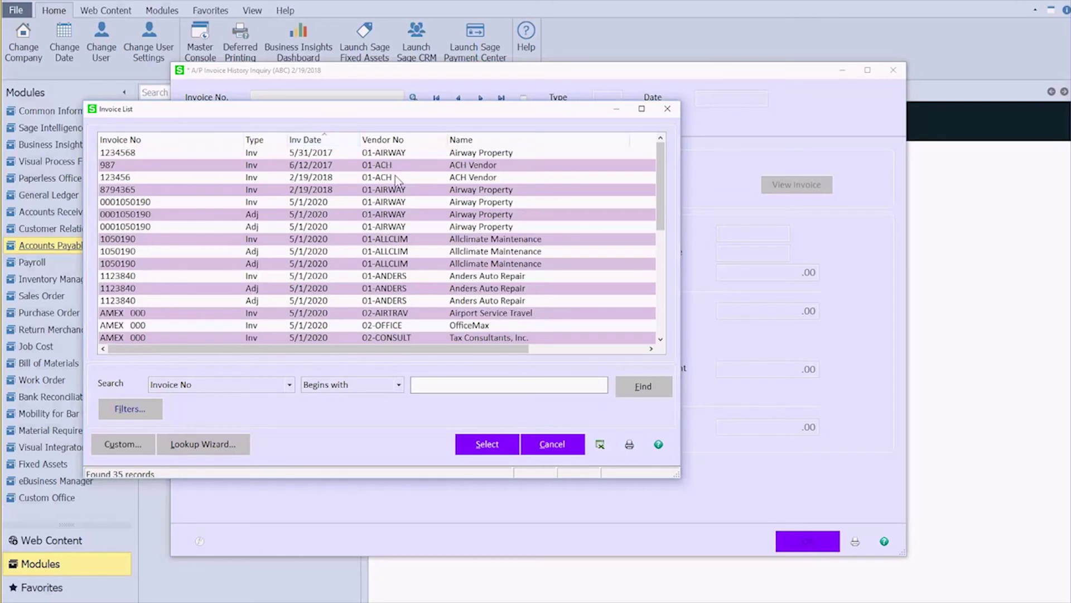
{"action": "left_click", "coordinate": [401, 192]}
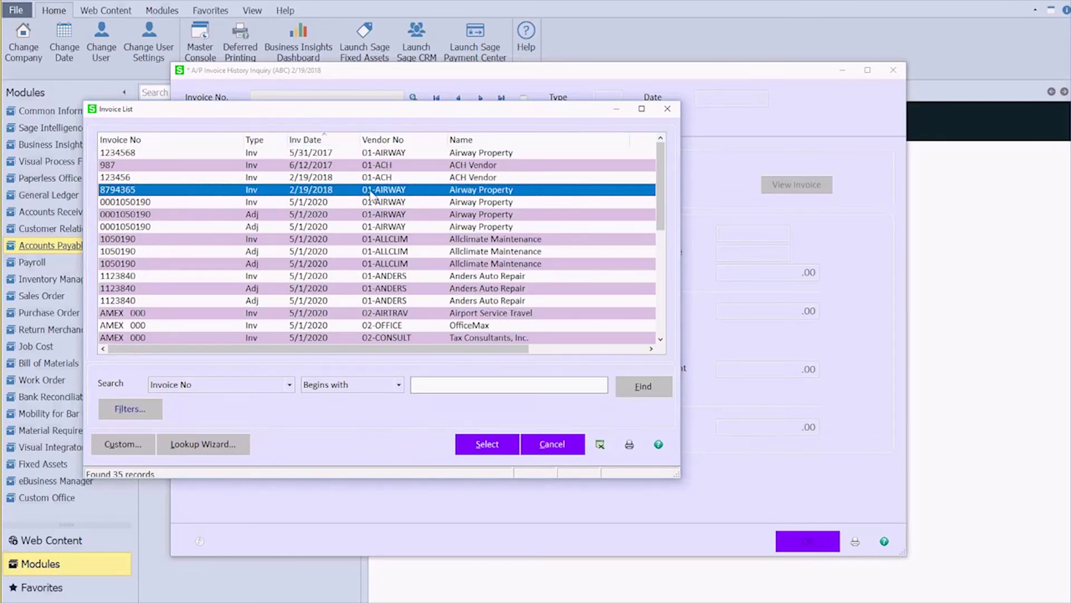
{"action": "double_click", "coordinate": [371, 196]}
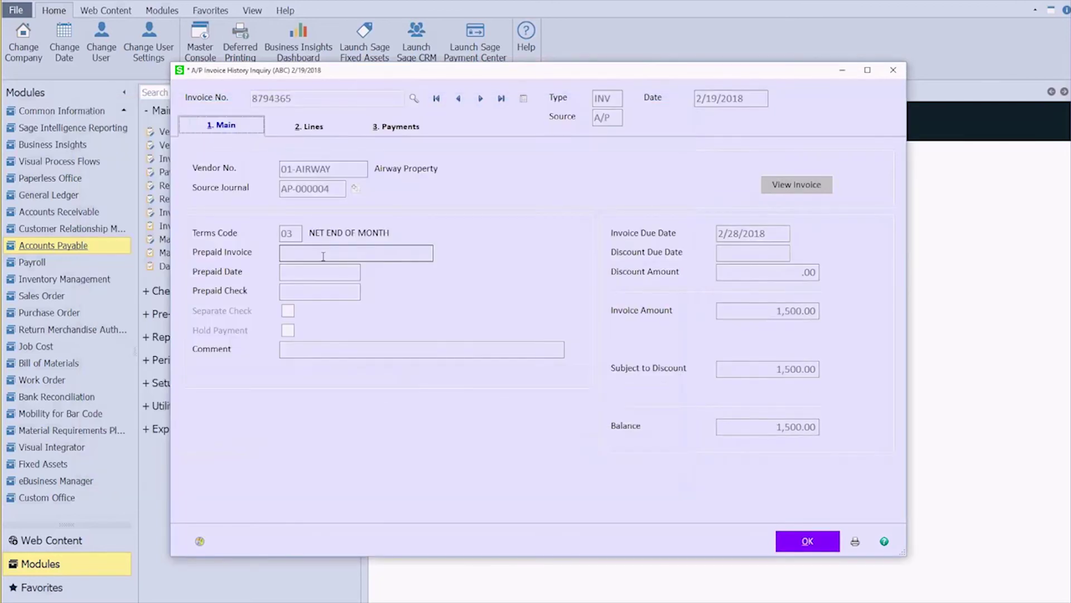
{"action": "left_click", "coordinate": [776, 192]}
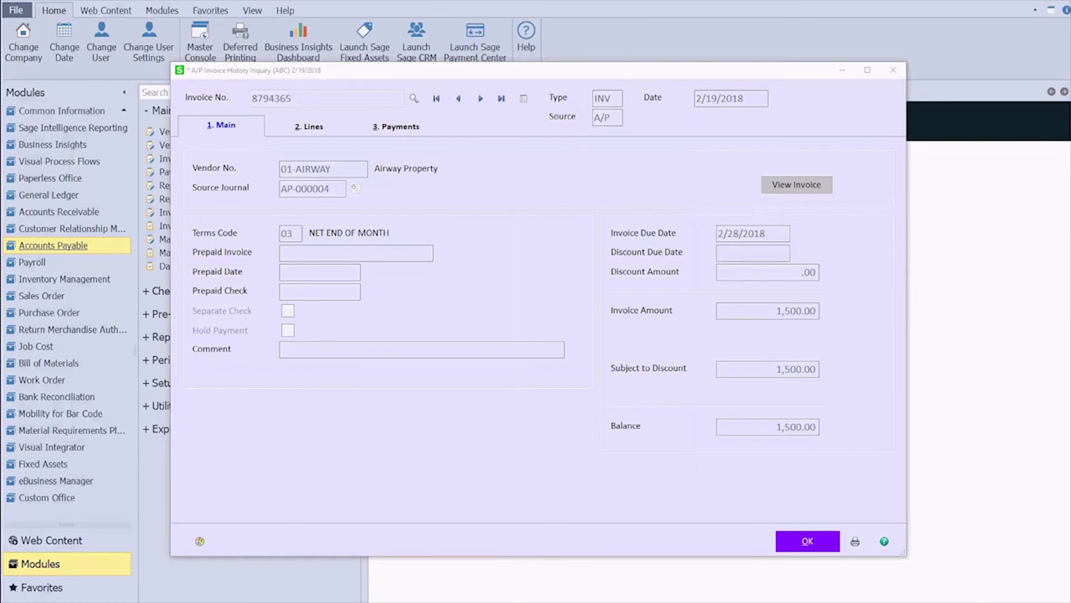
- Look over pages 1 and 2 of the File Attachment Tool PDF, then close Acrobat Reader
{"action": "scroll", "coordinate": [462, 330], "scroll_direction": "down", "scroll_amount": 8}
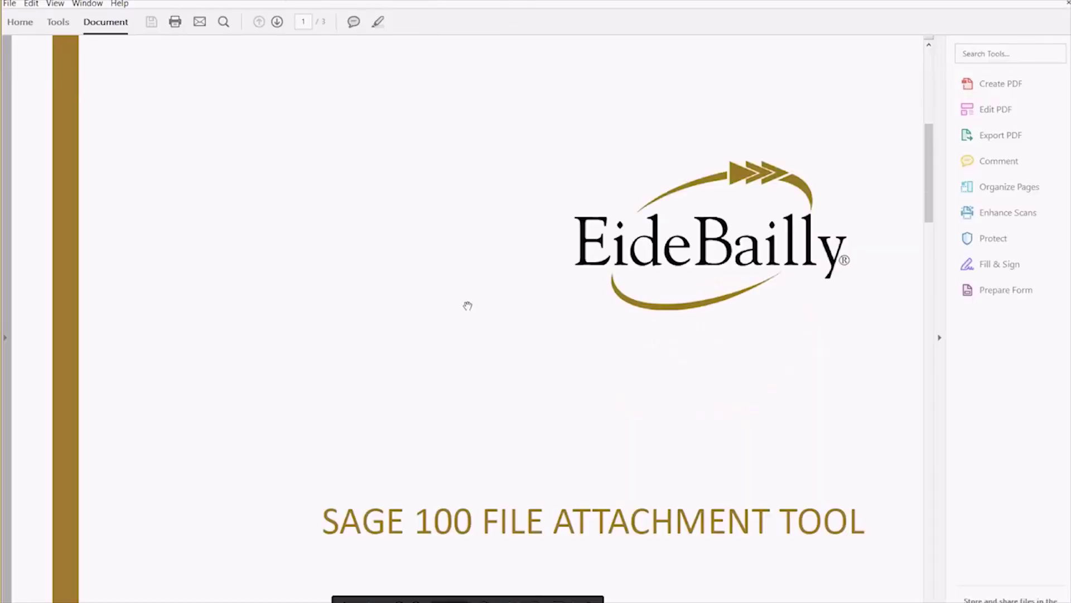
{"action": "scroll", "coordinate": [468, 306], "scroll_direction": "down", "scroll_amount": 5}
{"action": "scroll", "coordinate": [467, 305], "scroll_direction": "down", "scroll_amount": 8}
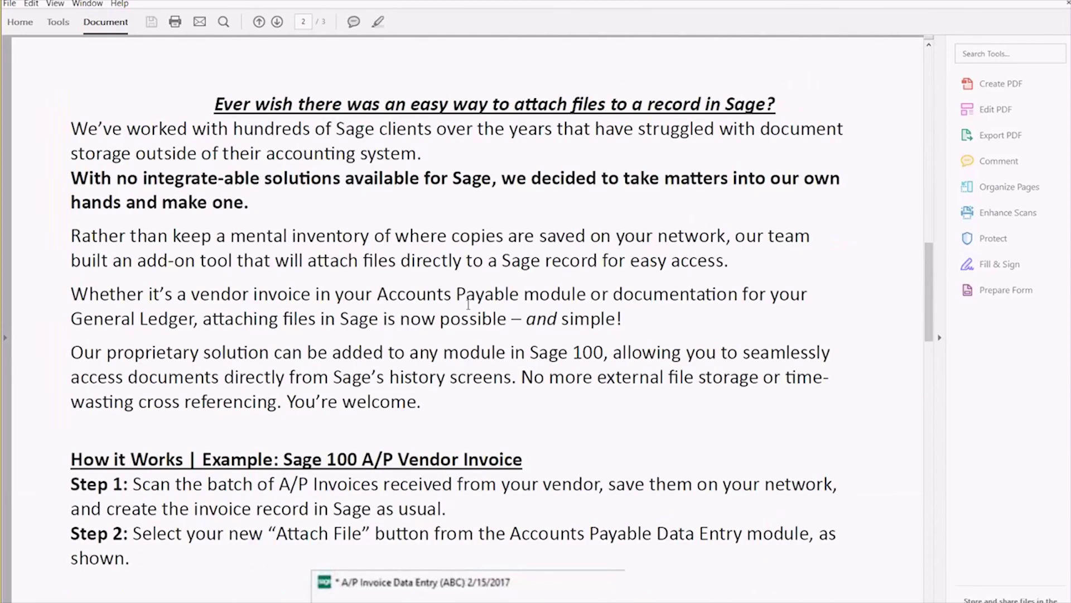
{"action": "scroll", "coordinate": [468, 305], "scroll_direction": "up", "scroll_amount": 20}
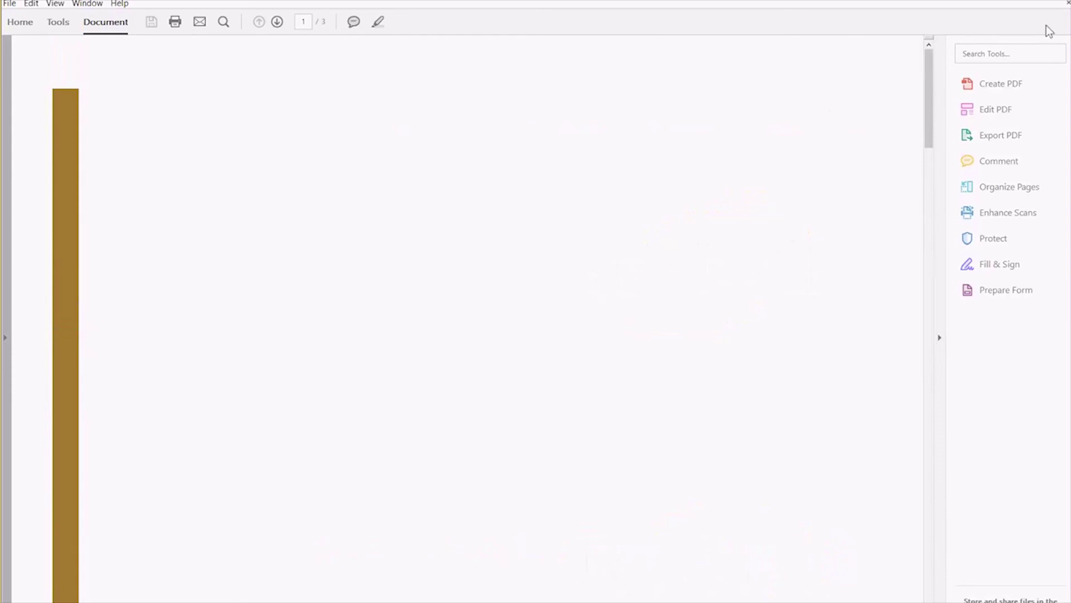
{"action": "left_click", "coordinate": [1067, 3]}
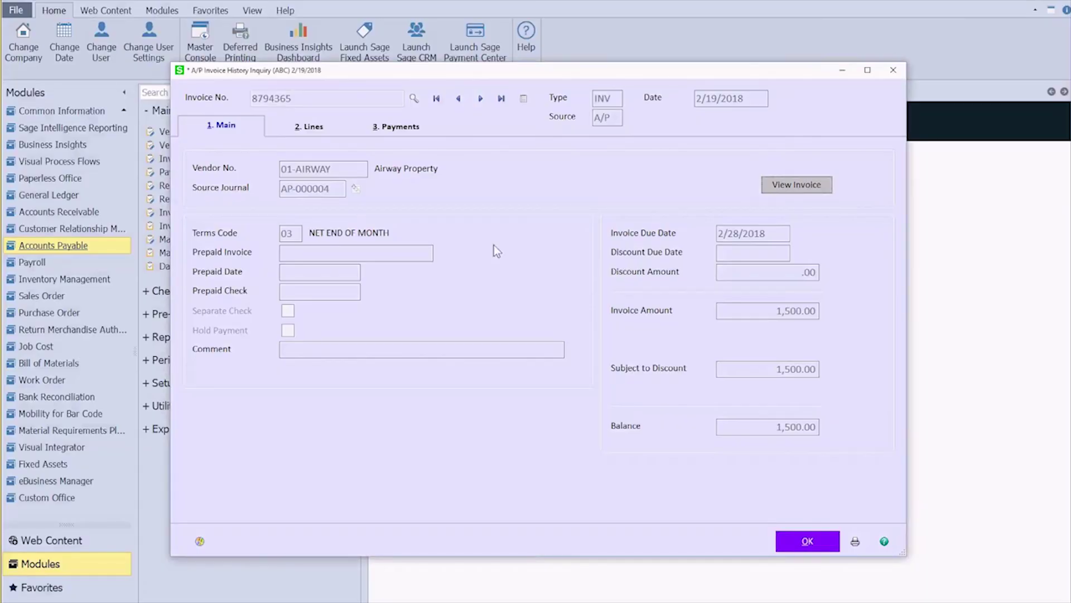